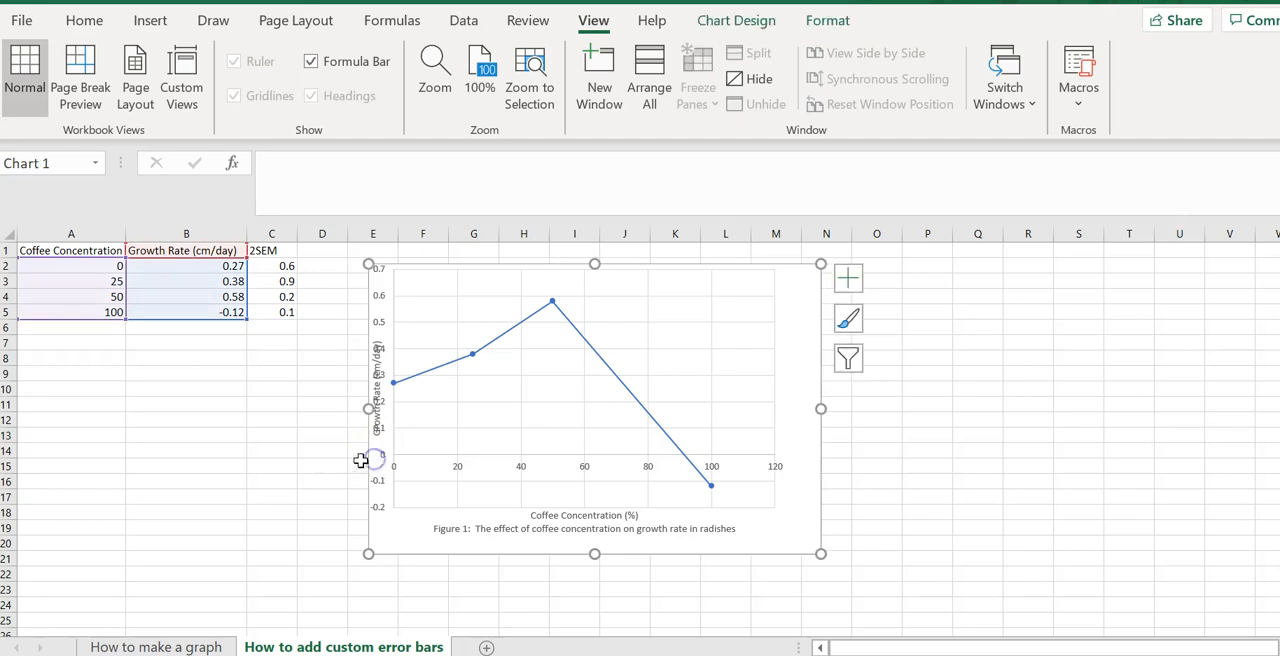
Step: Widen the chart on its left side and narrow the plot area so the vertical axis title clears the axis labels
left_click_drag(369, 408, 337, 408)
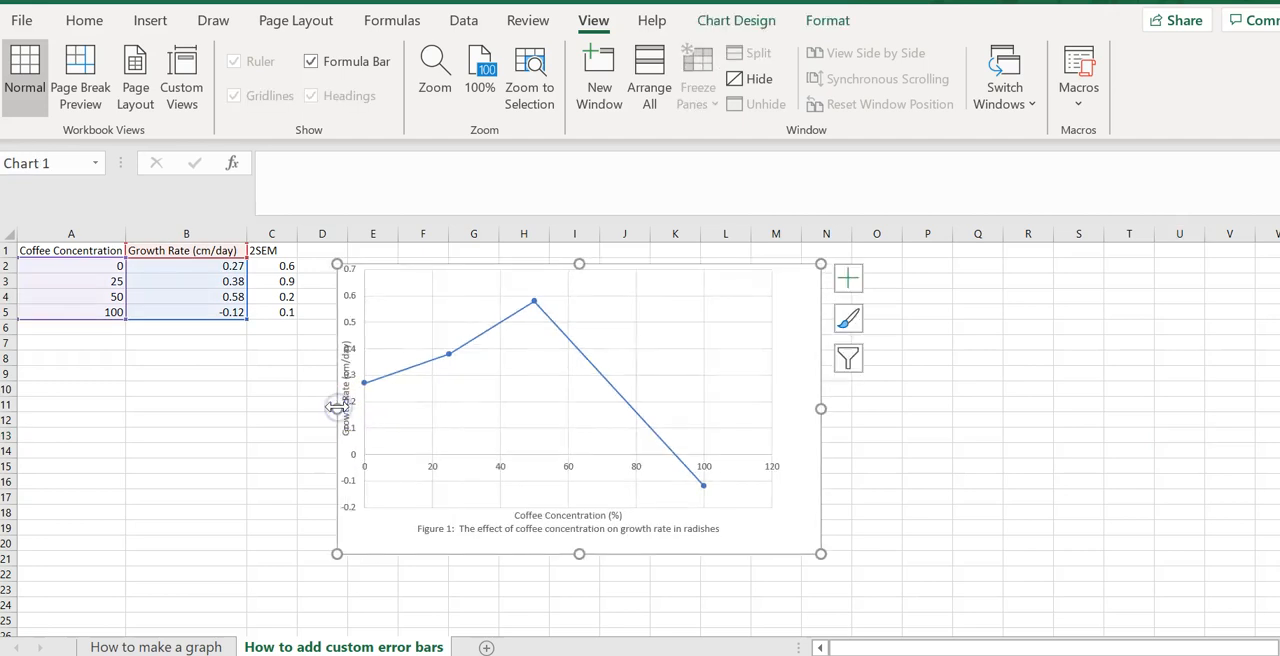
left_click(381, 440)
left_click_drag(365, 389, 393, 400)
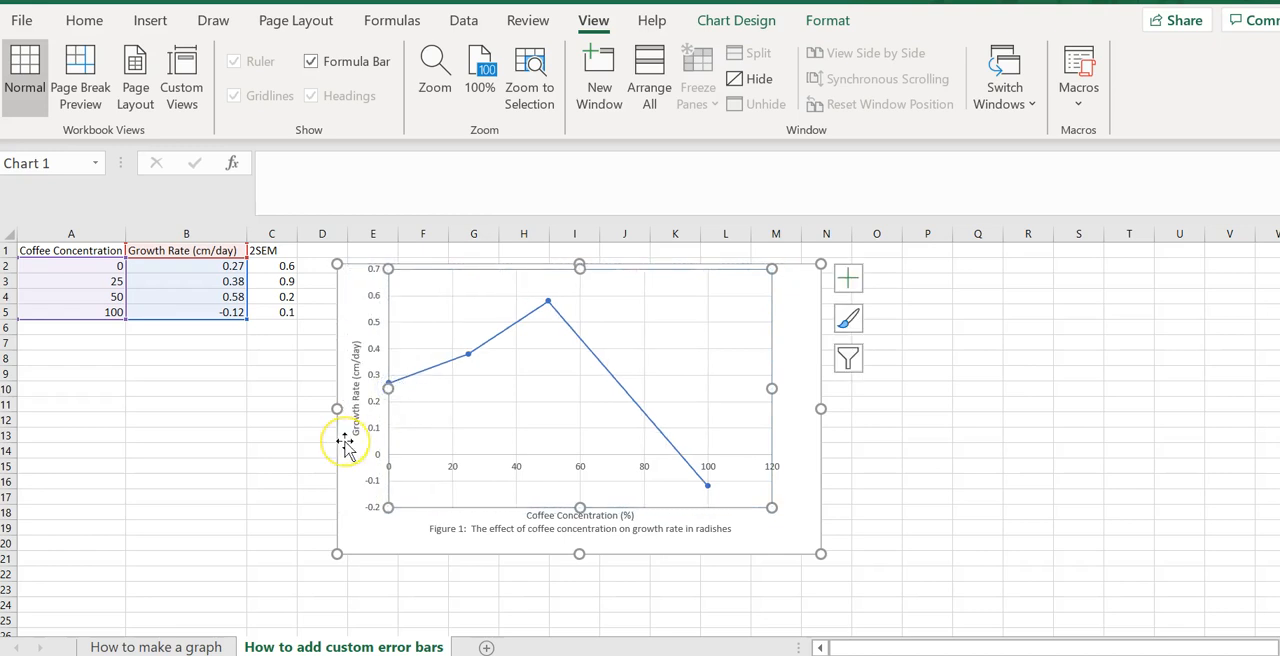
left_click(214, 432)
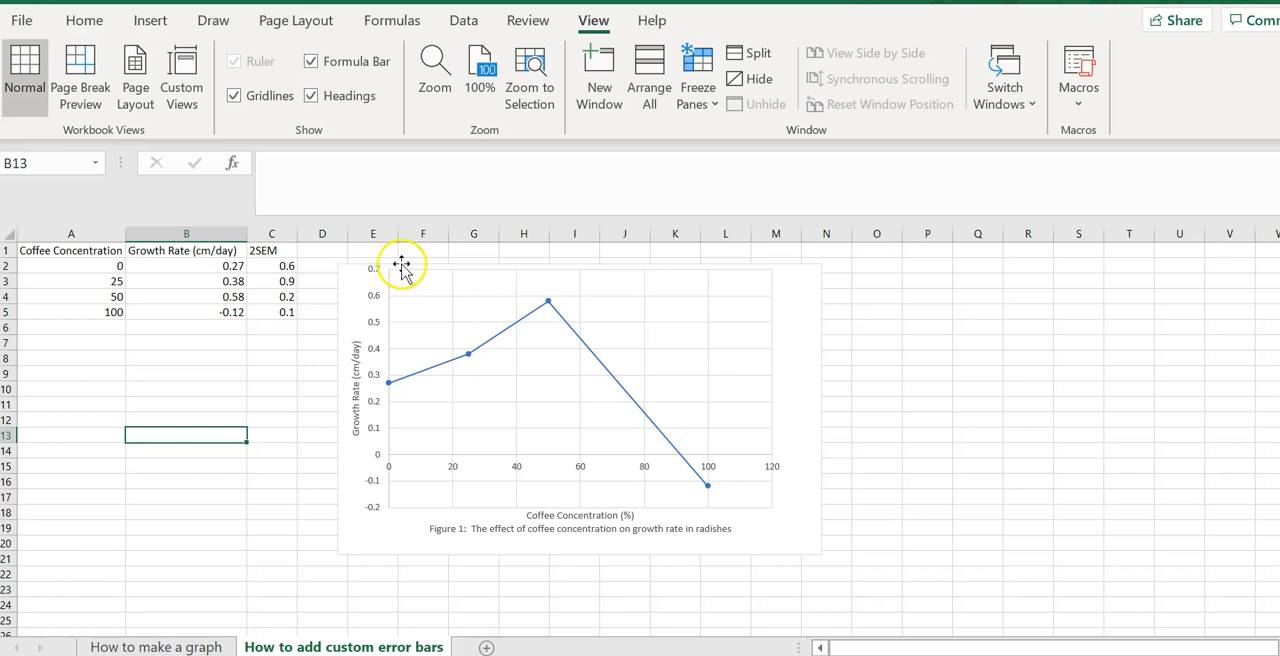
Step: Add error bars to the growth rate chart
left_click(805, 338)
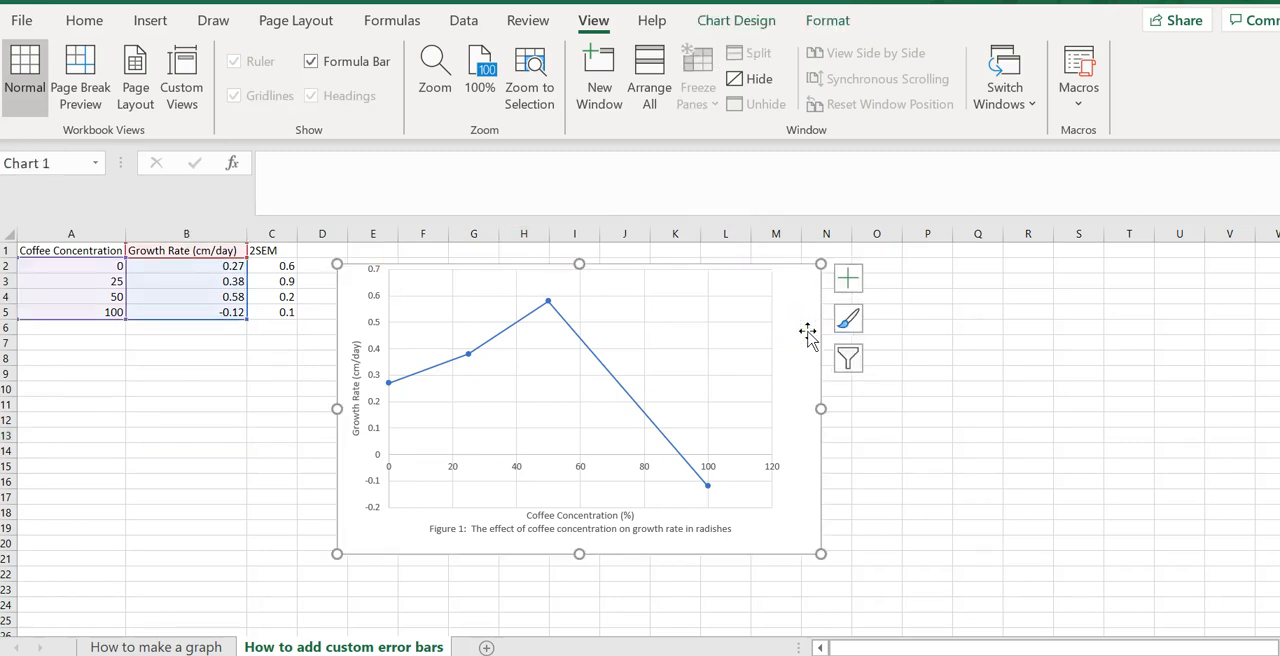
left_click(848, 281)
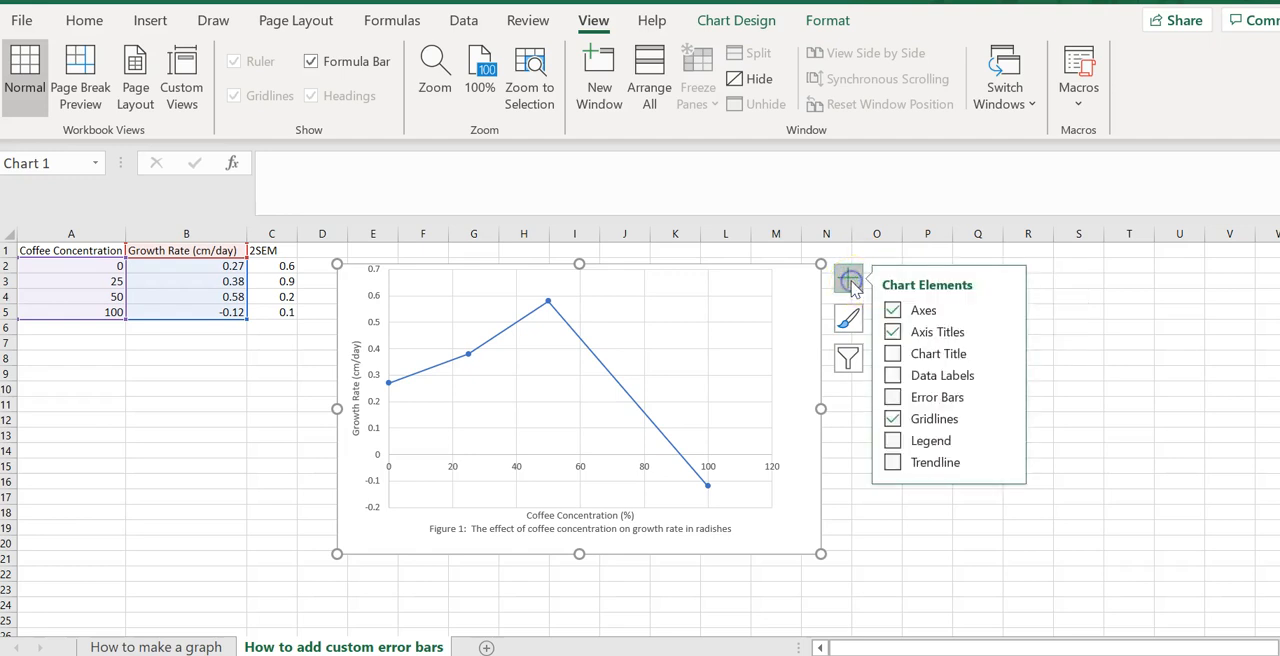
left_click(893, 398)
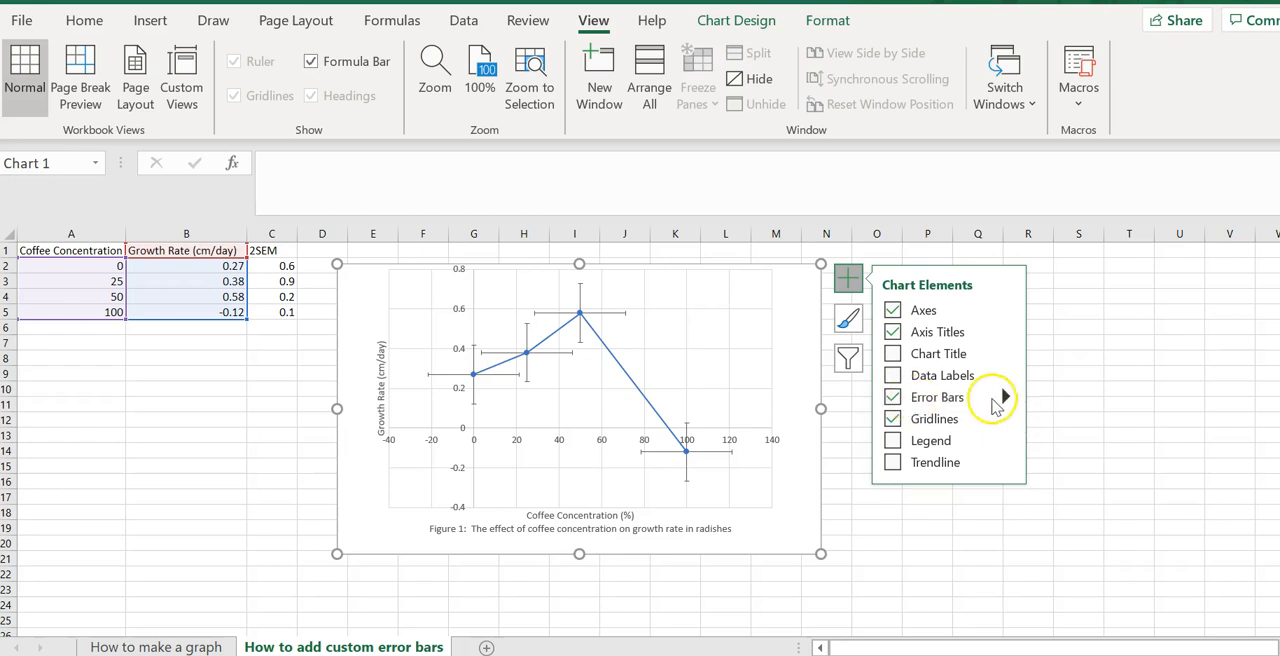
left_click(1005, 397)
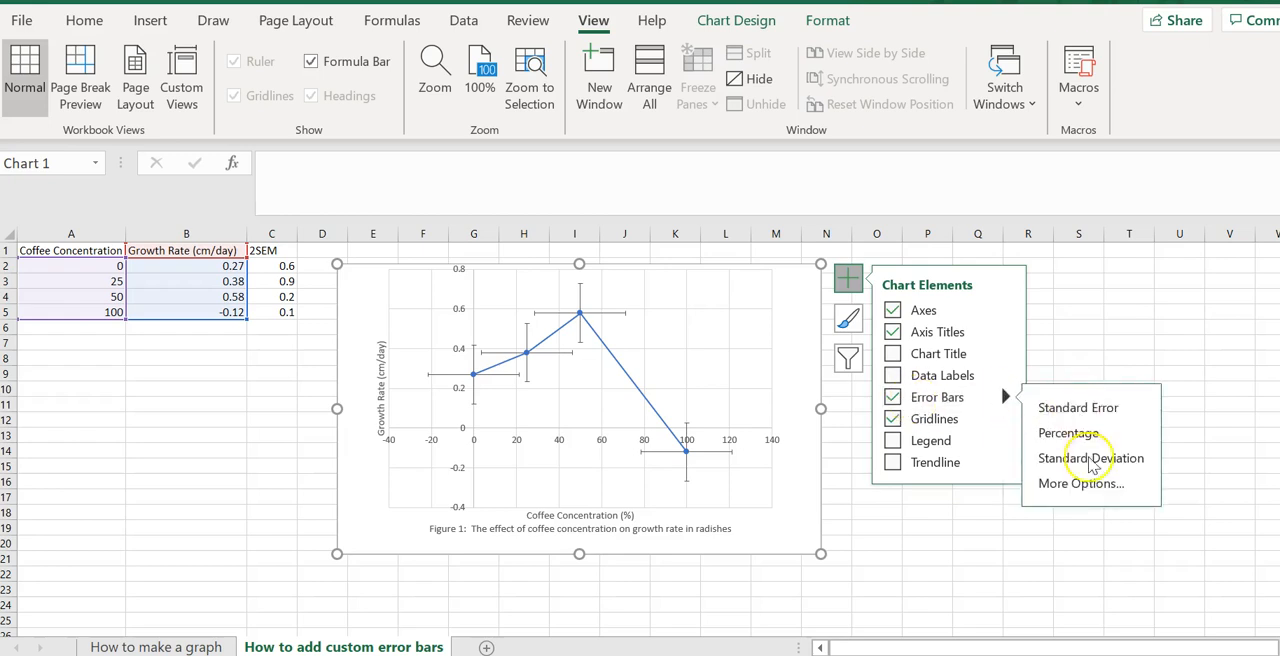
left_click(1088, 484)
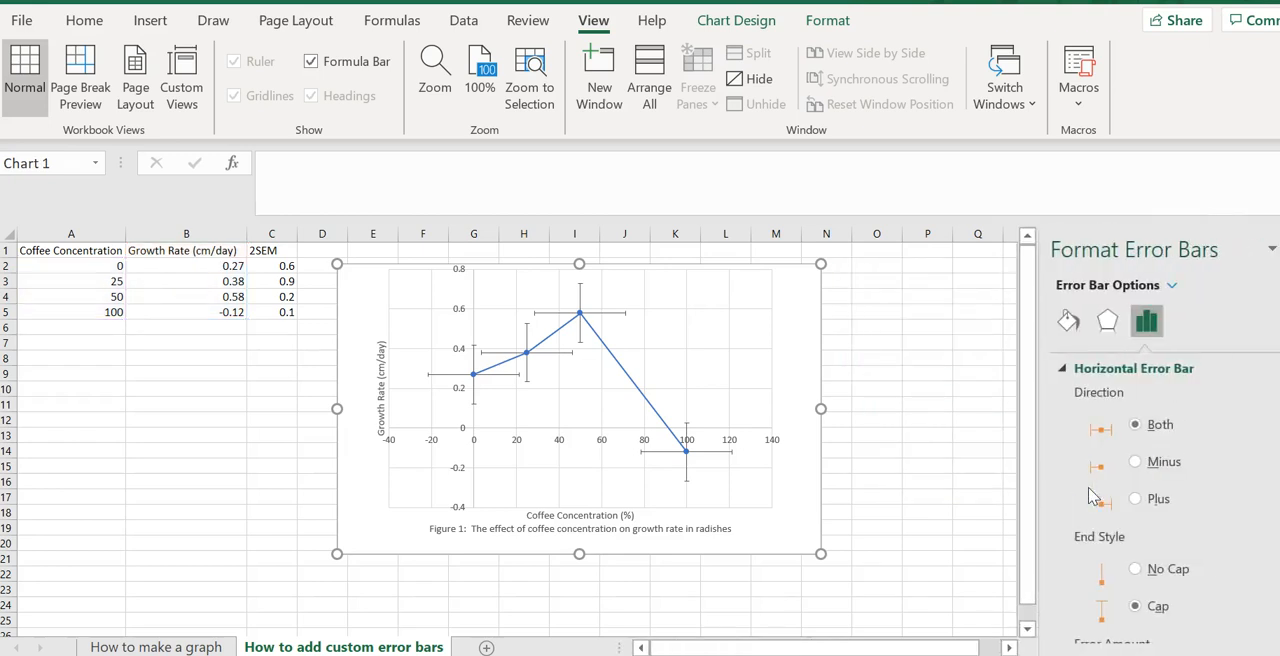
left_click(1267, 266)
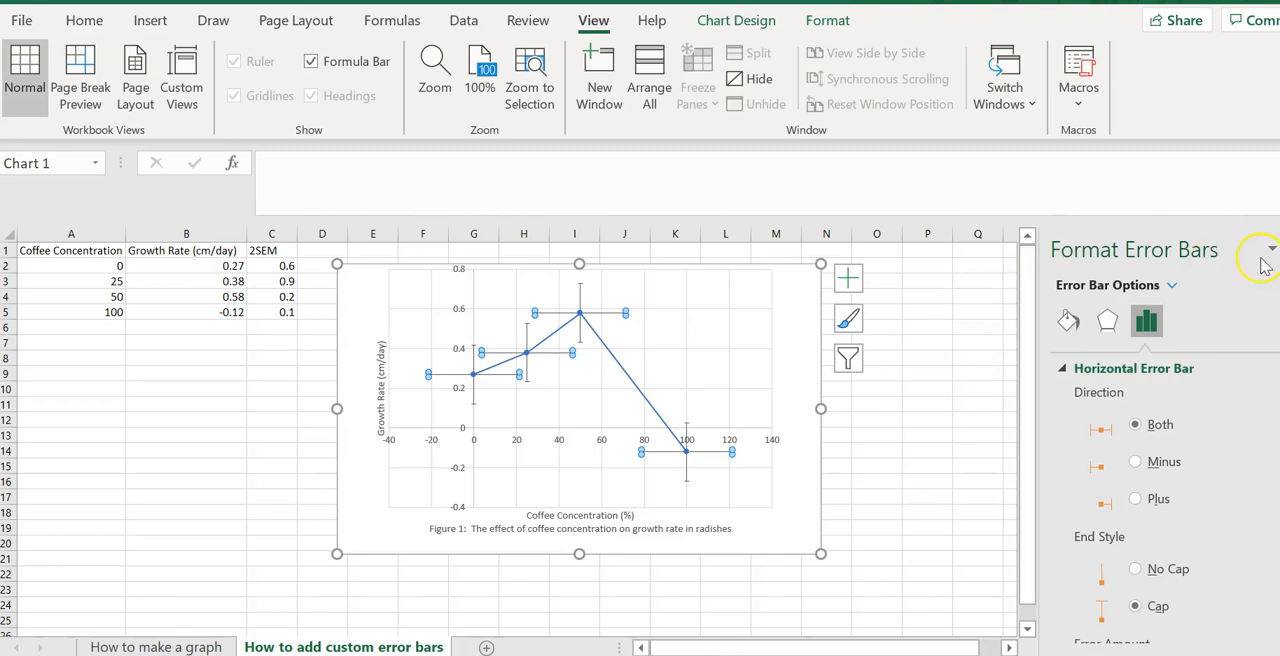
Step: Delete the horizontal error bars from the chart, keeping only the vertical ones
left_click(430, 374)
left_click(552, 315)
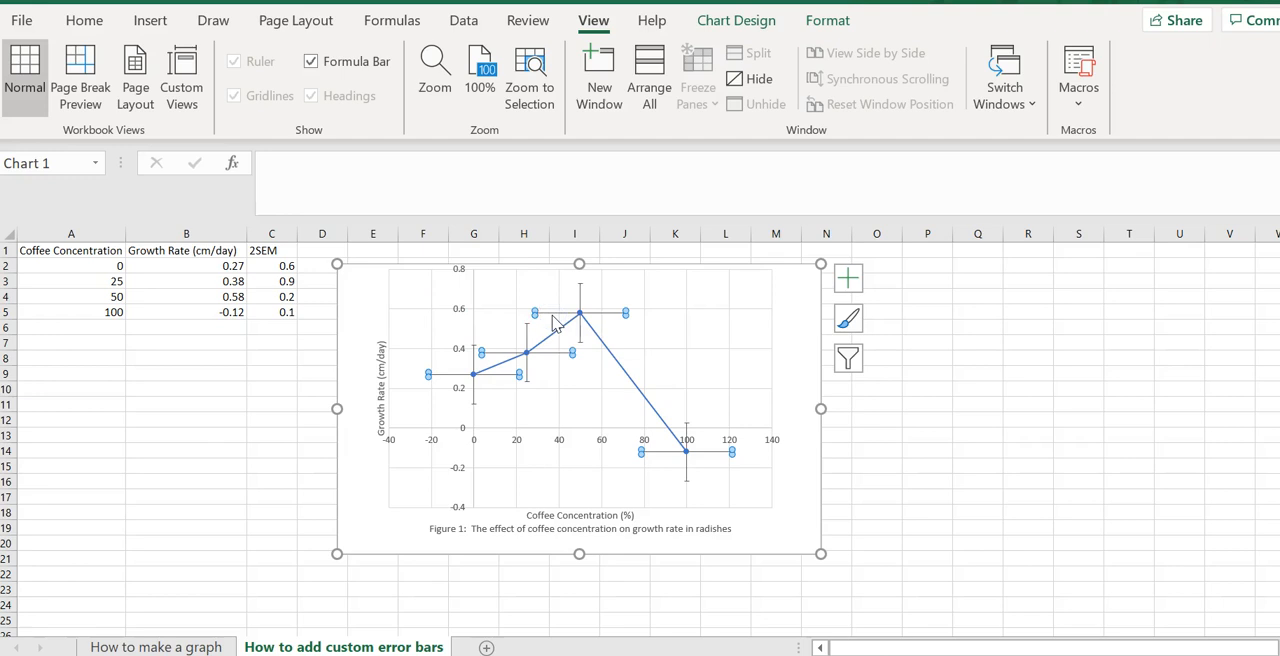
key("Delete")
Step: Open the formatting options for the vertical error bars and set their error amount to Custom
left_click(549, 299)
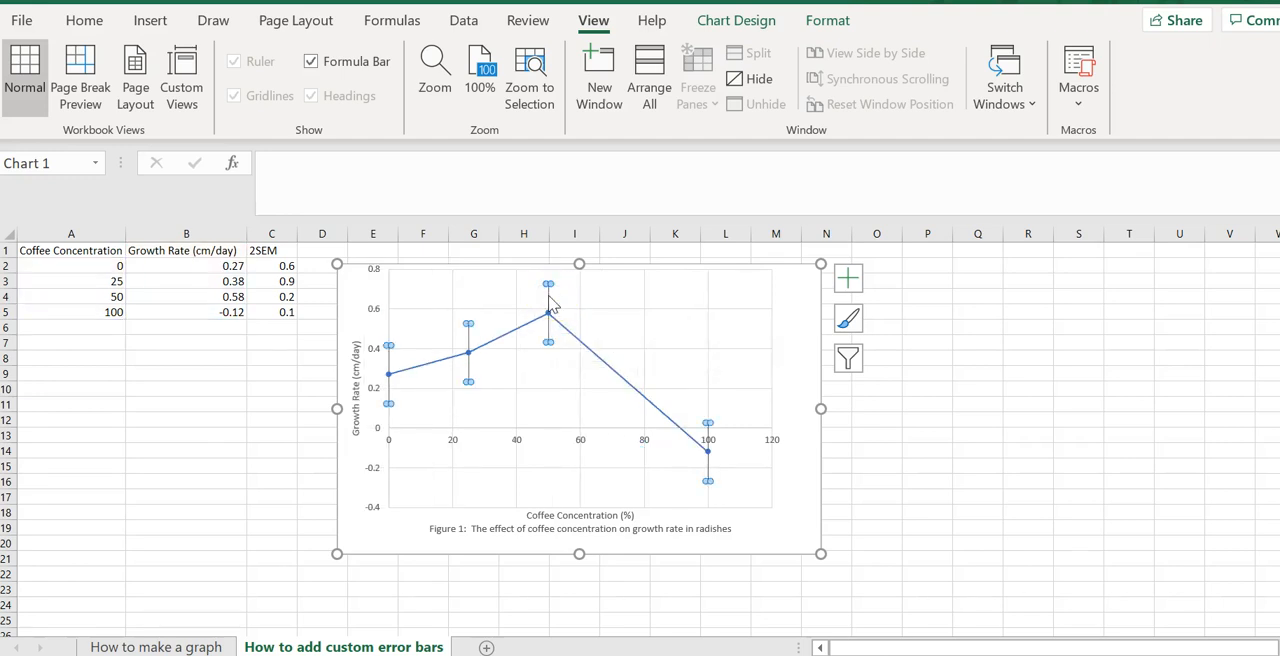
left_click(848, 278)
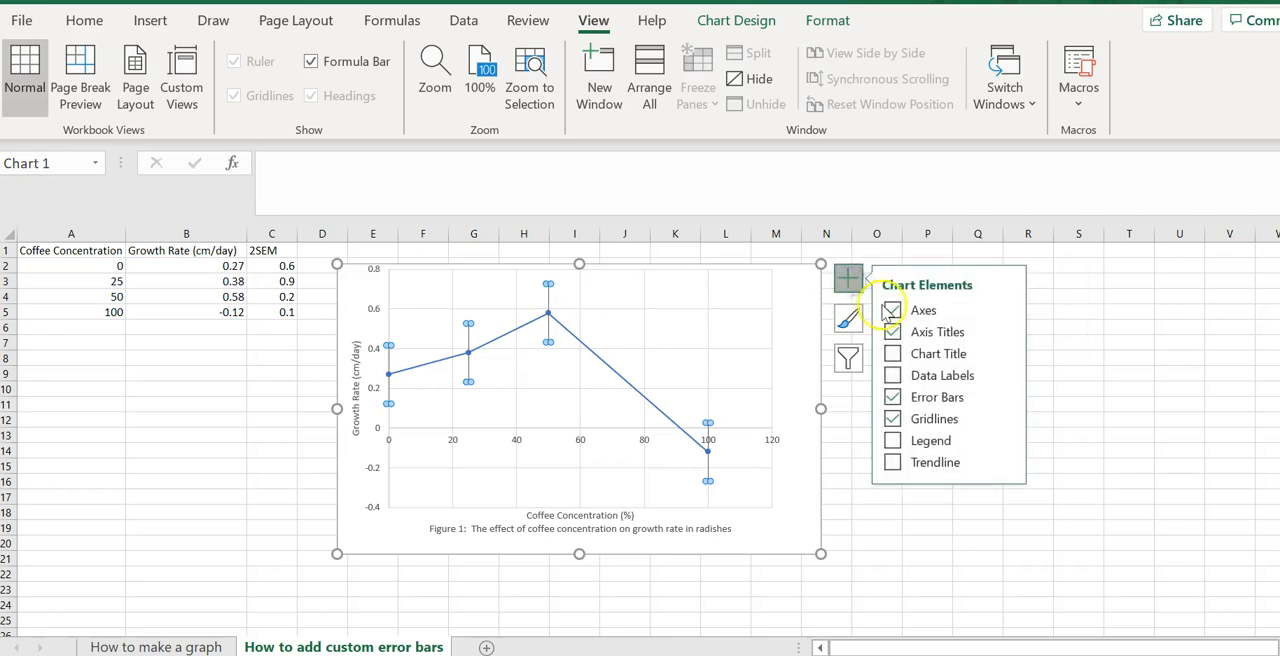
left_click(1005, 397)
left_click(1081, 483)
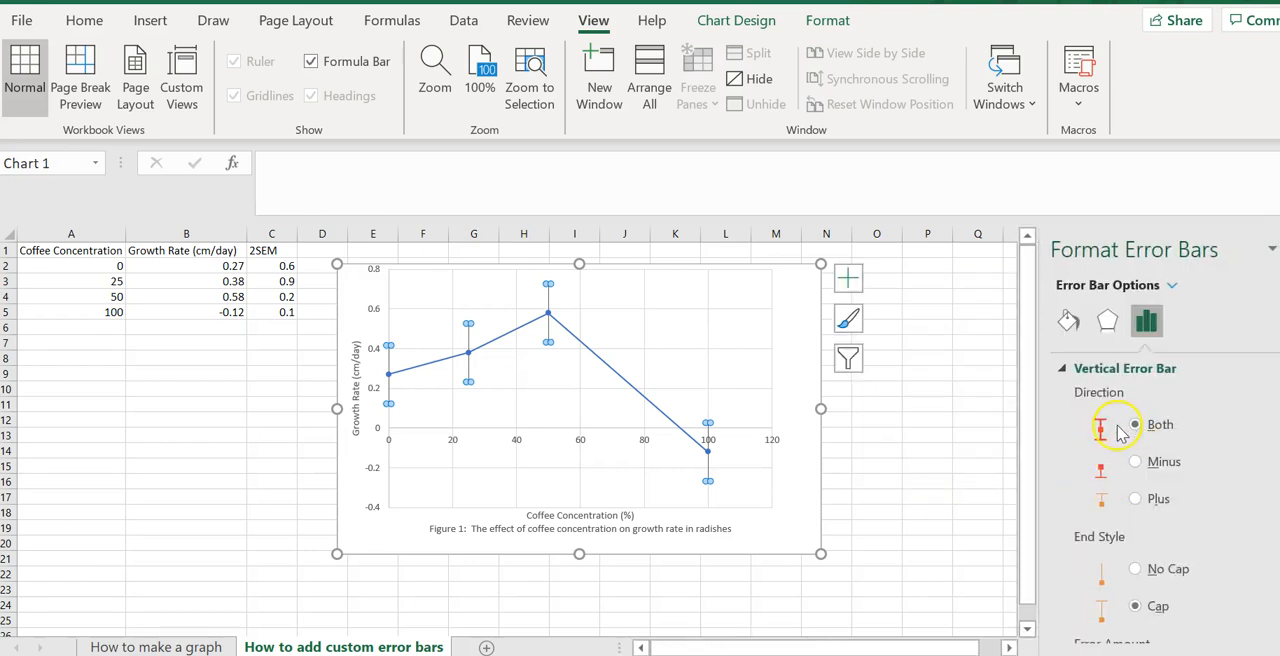
scroll(1128, 443, "down", 2)
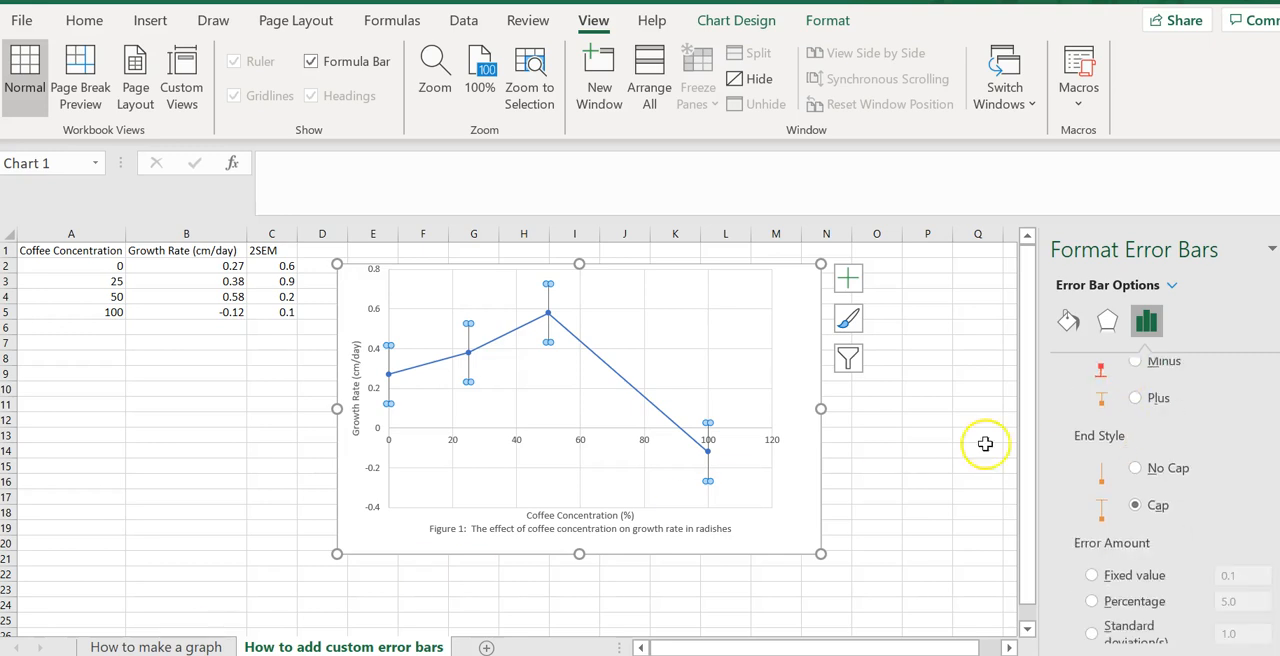
scroll(1206, 445, "down", 1)
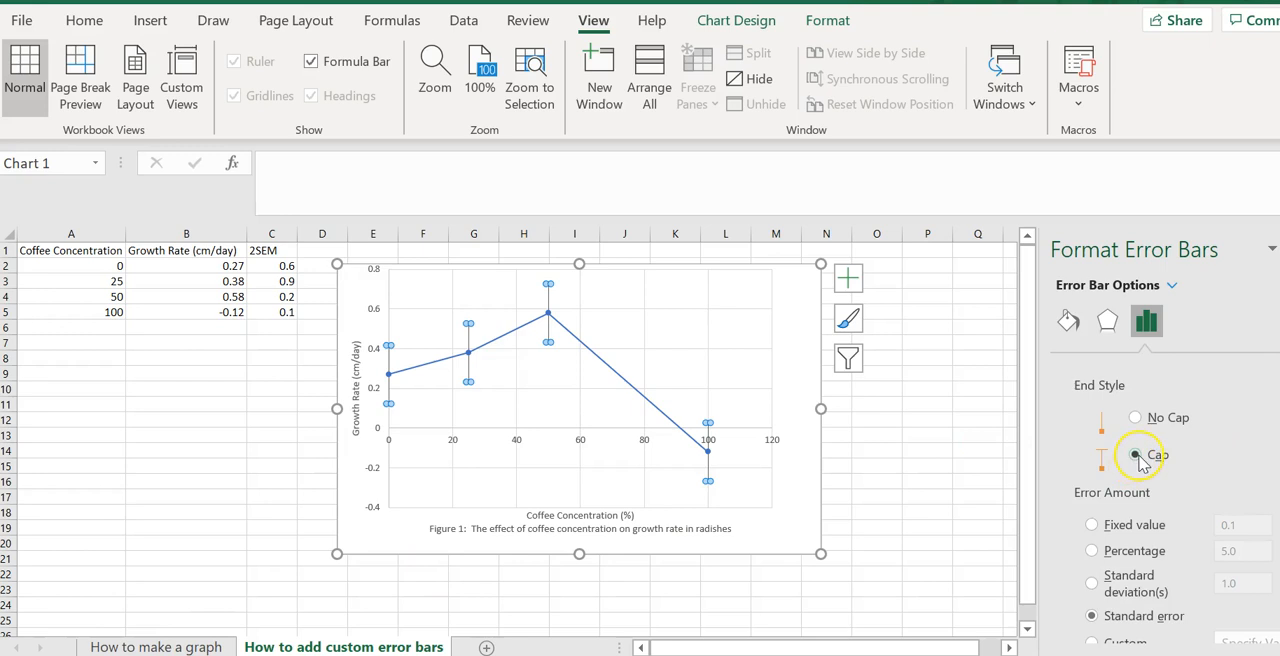
scroll(1158, 512, "down", 1)
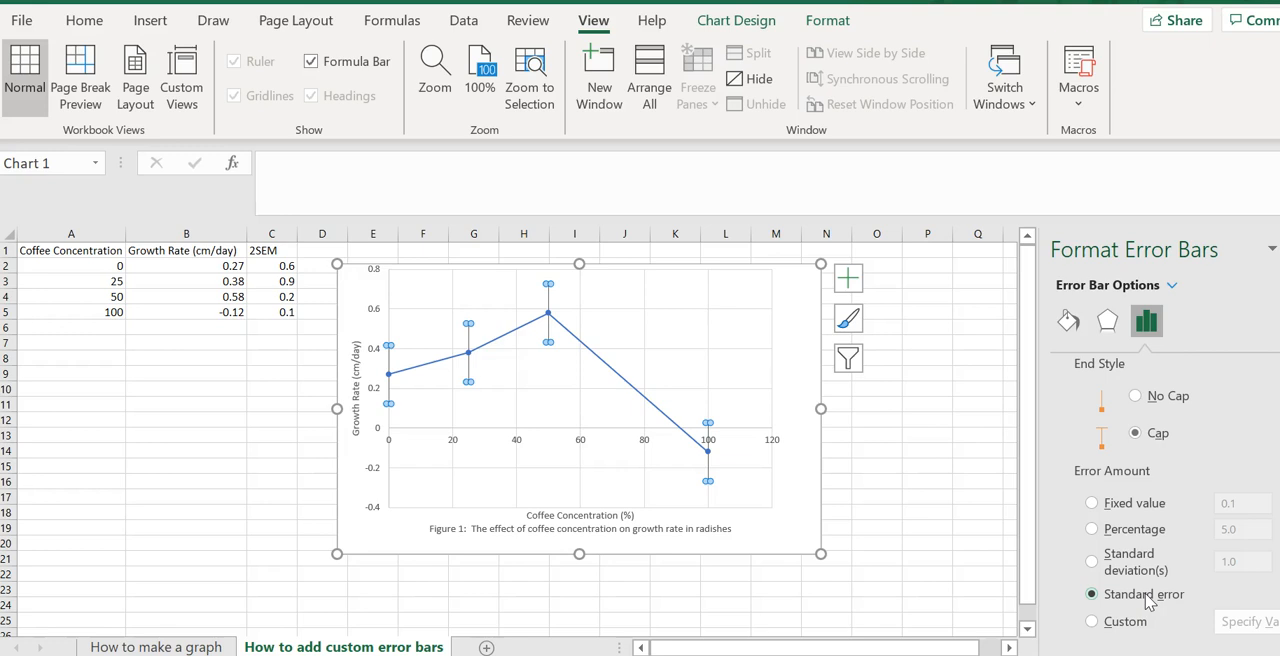
left_click(1093, 621)
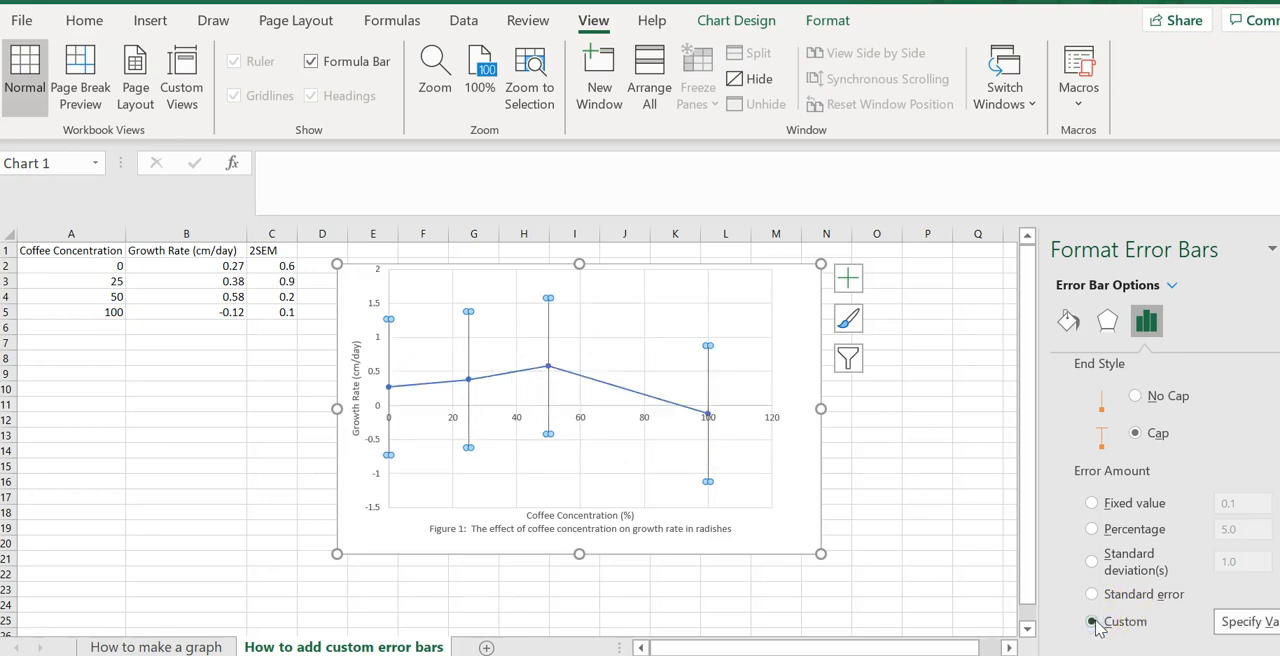
Step: Specify the custom positive error value as the 2SEM values in cells C2:C5
left_click(1228, 624)
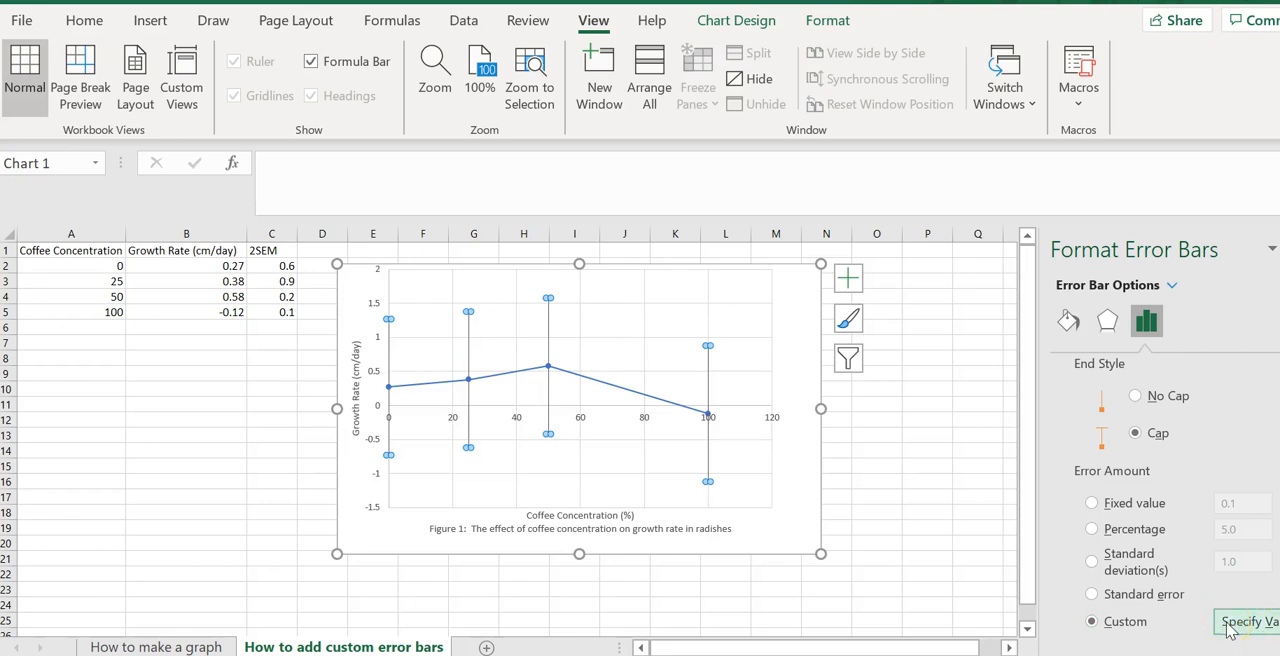
left_click(790, 372)
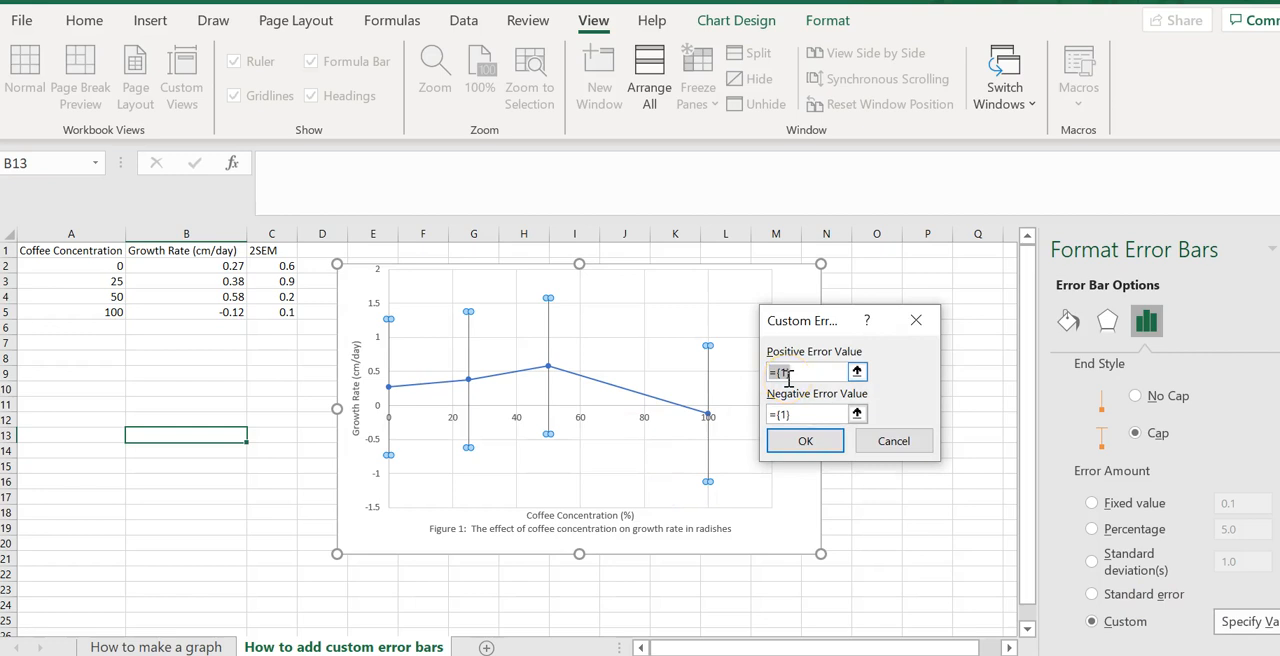
left_click(792, 373)
left_click(807, 412)
left_click(790, 372)
key("BackSpace")
type("=")
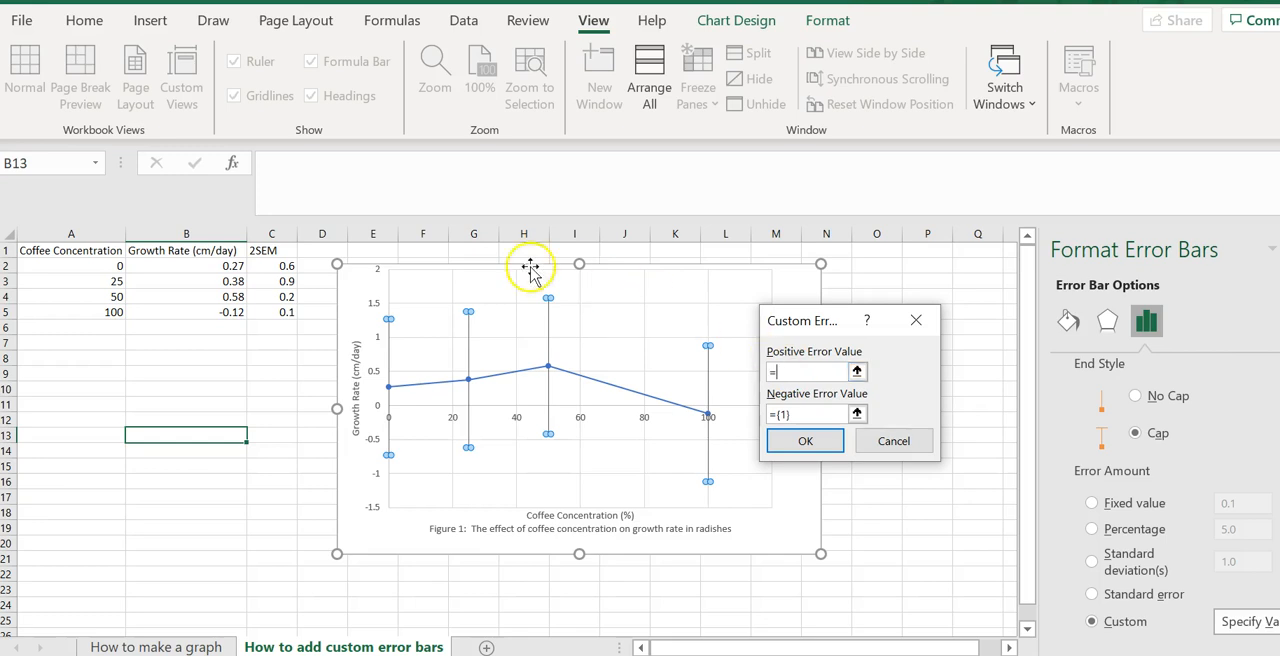
left_click(275, 267)
left_click_drag(275, 267, 279, 306)
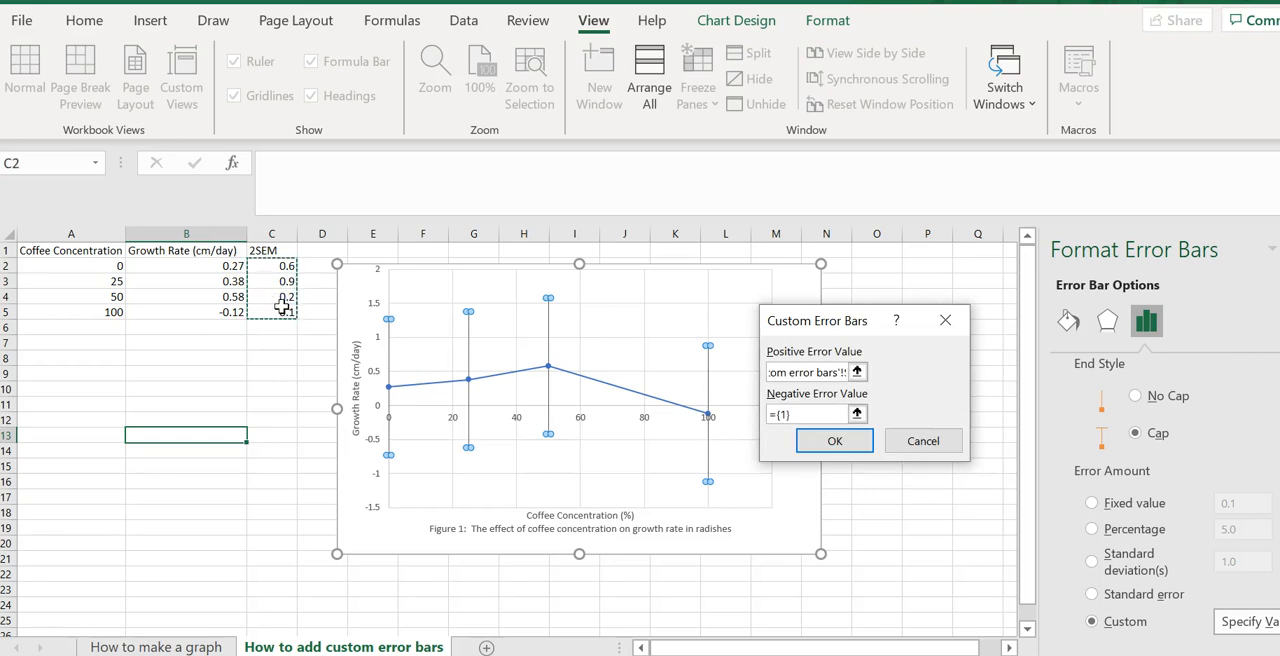
Step: Specify the negative error value as the 2SEM values in C2:C5, apply the custom error bars and deselect the chart
left_click(800, 413)
key("BackSpace")
key("BackSpace")
key("BackSpace")
key("BackSpace")
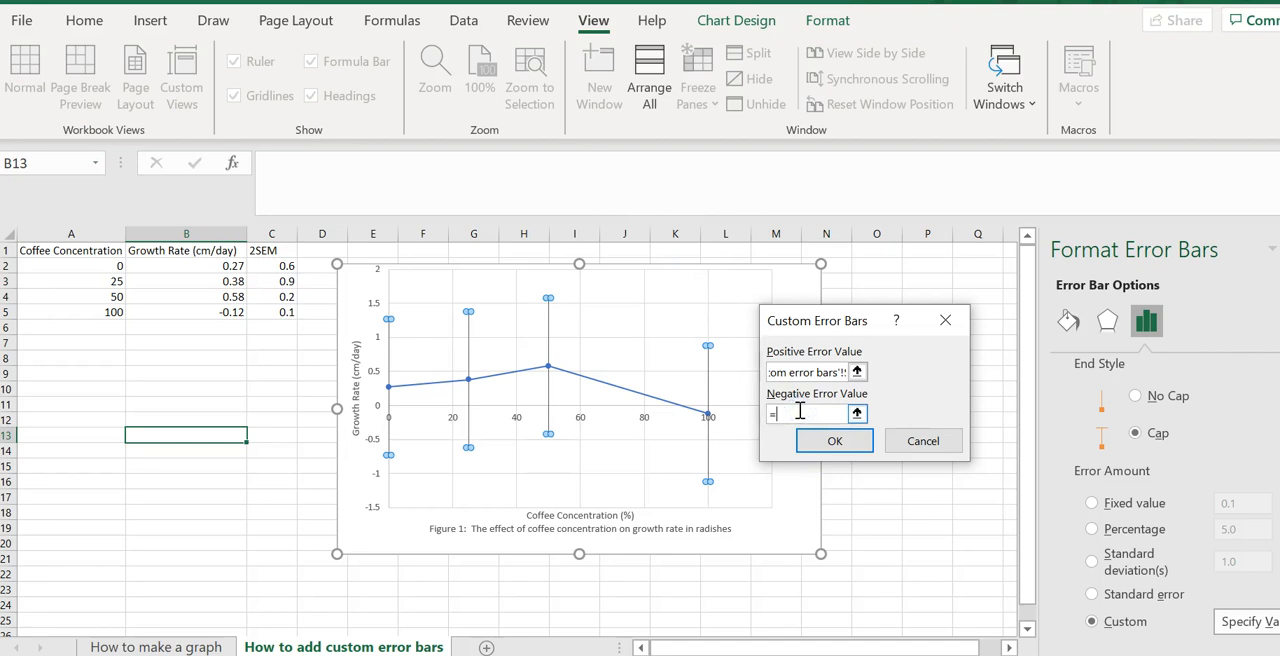
left_click(271, 265)
left_click_drag(271, 265, 278, 307)
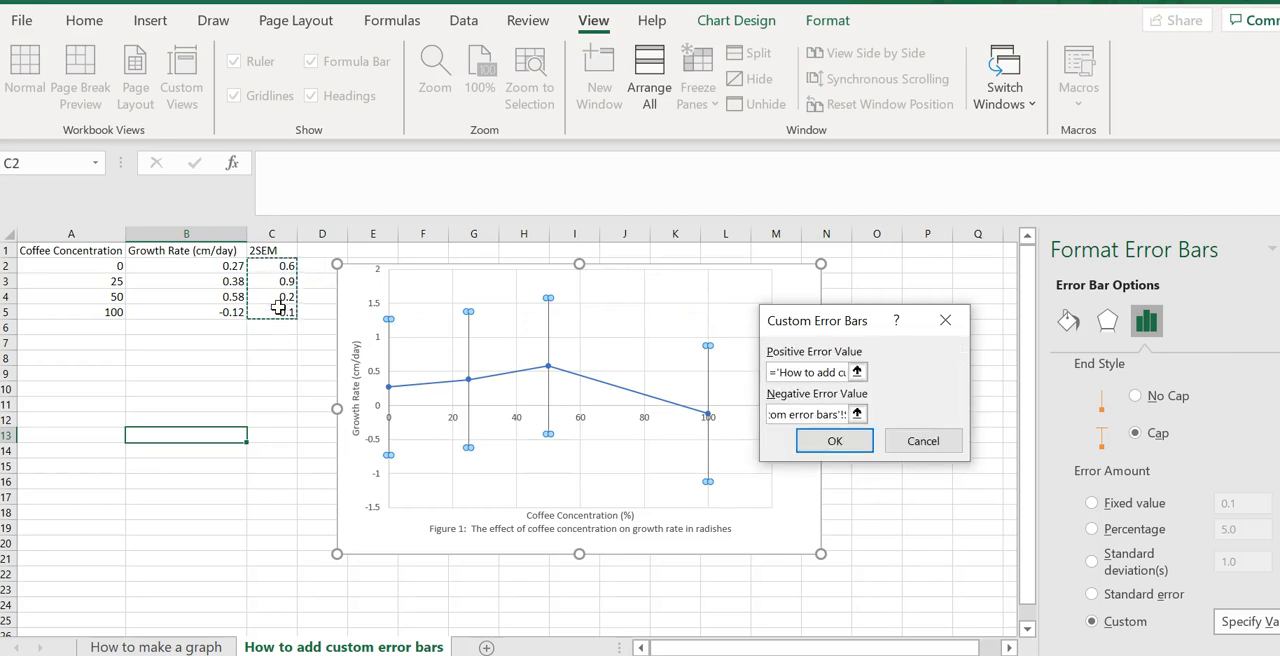
left_click(834, 441)
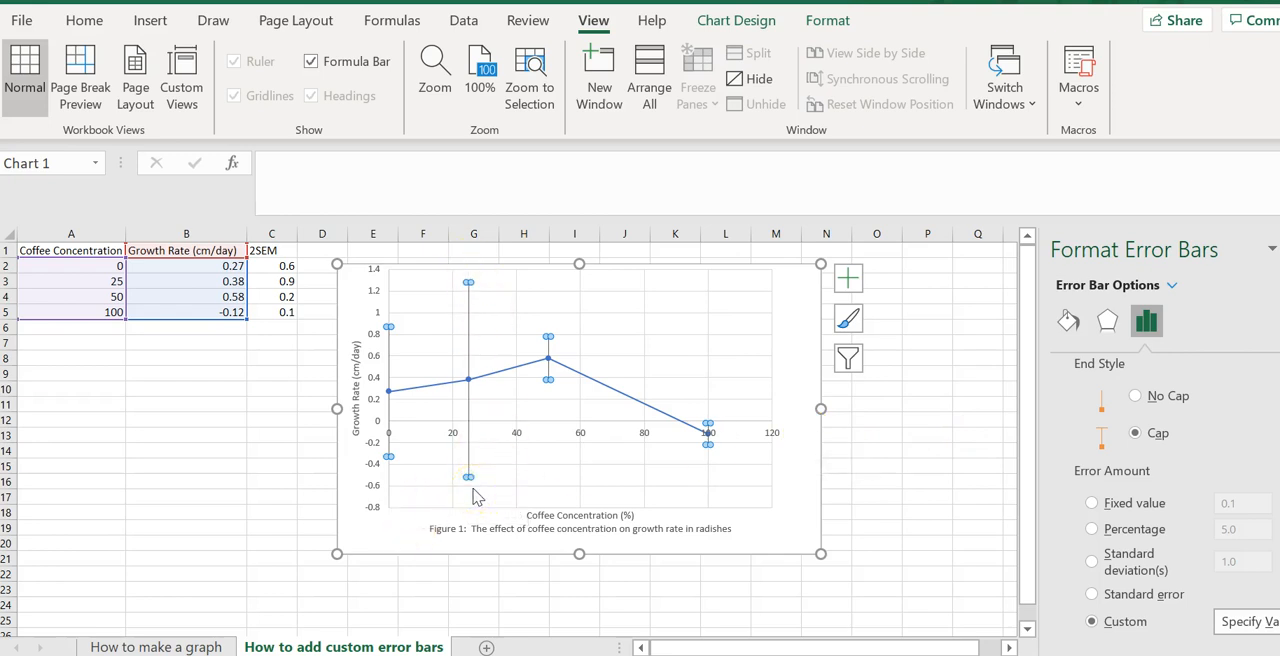
left_click(880, 423)
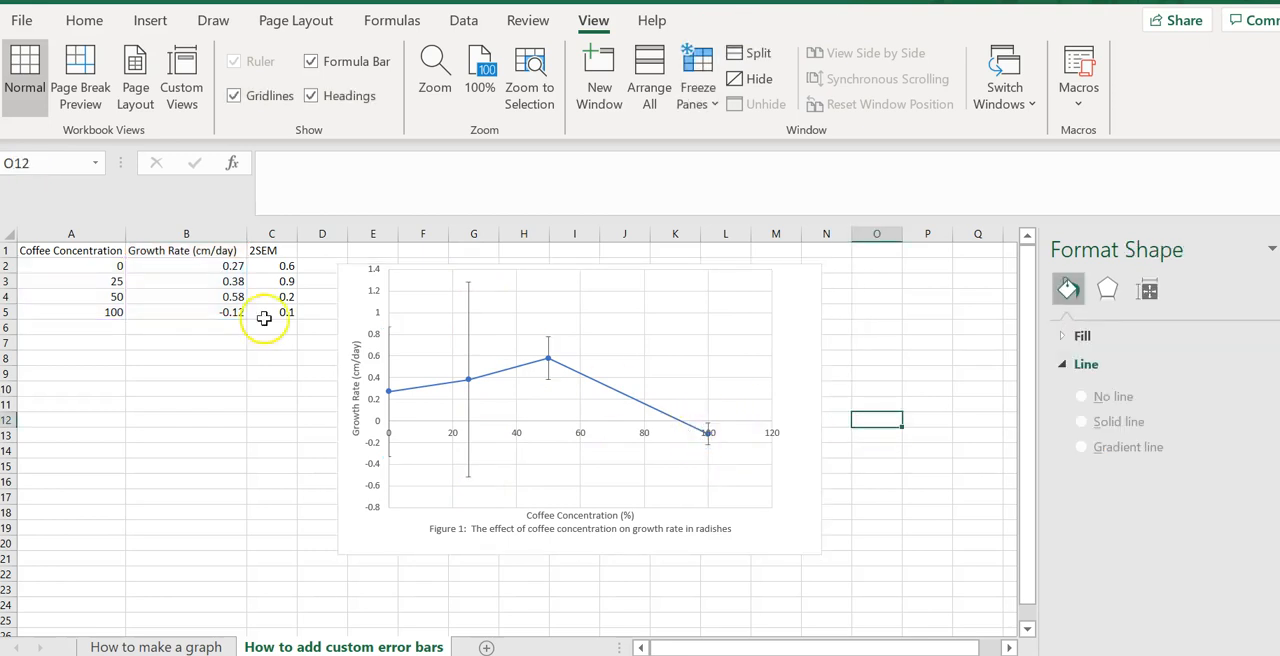